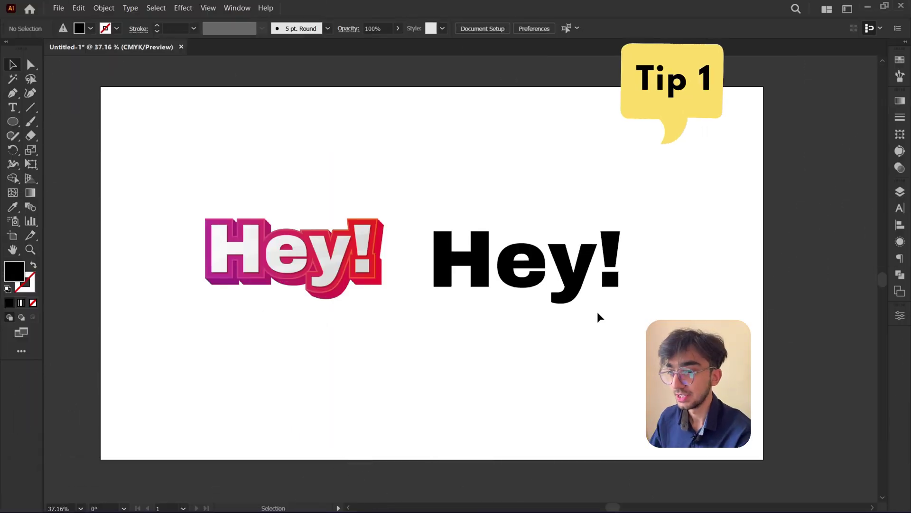
In the Layers panel, Alt-drag the styled Hey! appearance onto the black Hey! target.
click(900, 191)
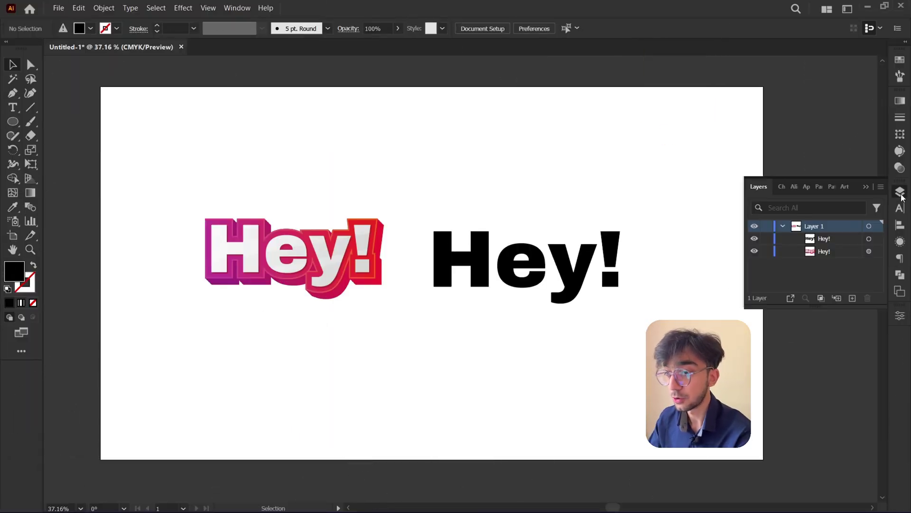
drag(759, 187, 555, 100)
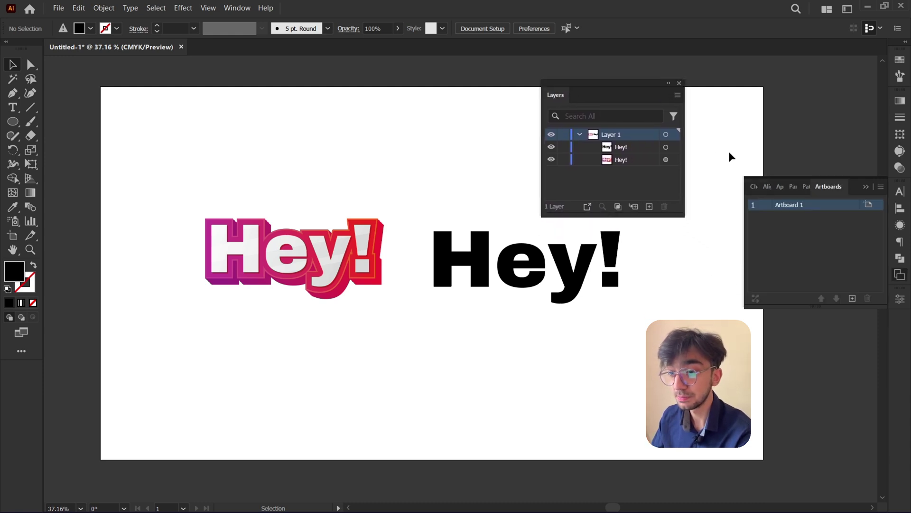
click(867, 187)
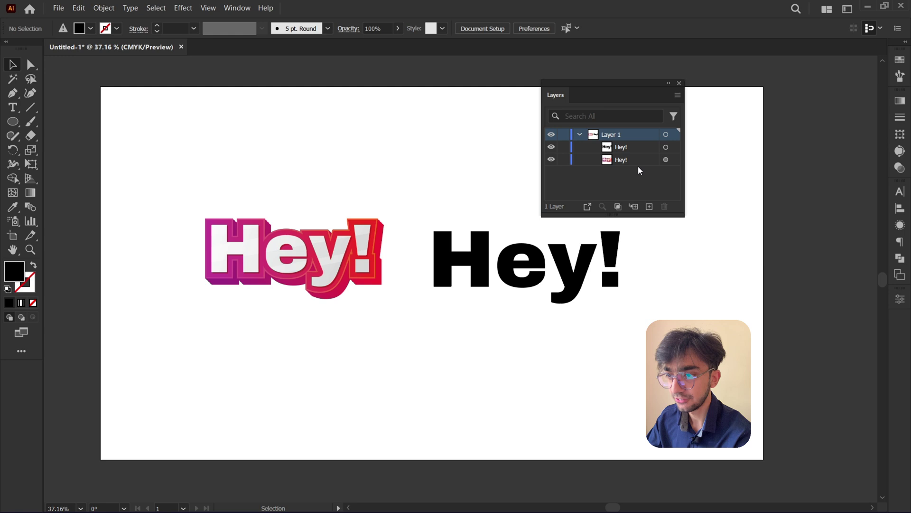
click(666, 160)
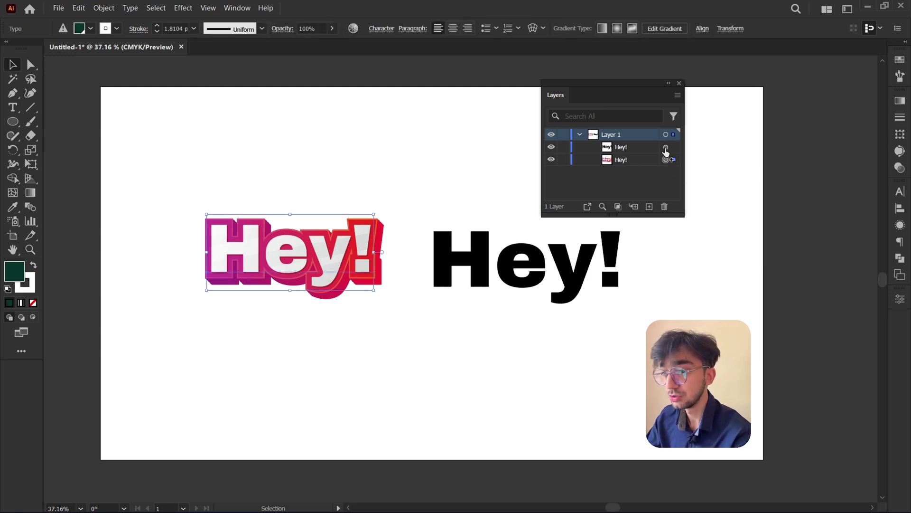
drag(665, 160, 665, 148)
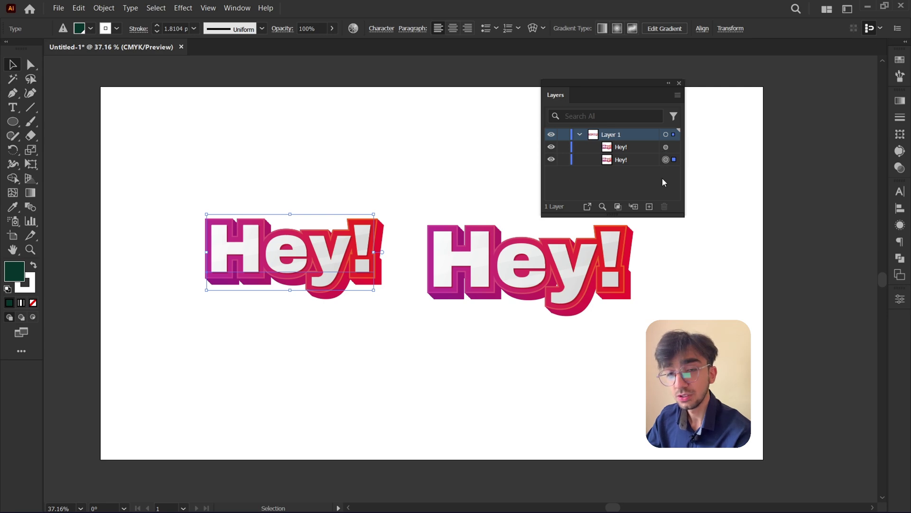
click(671, 87)
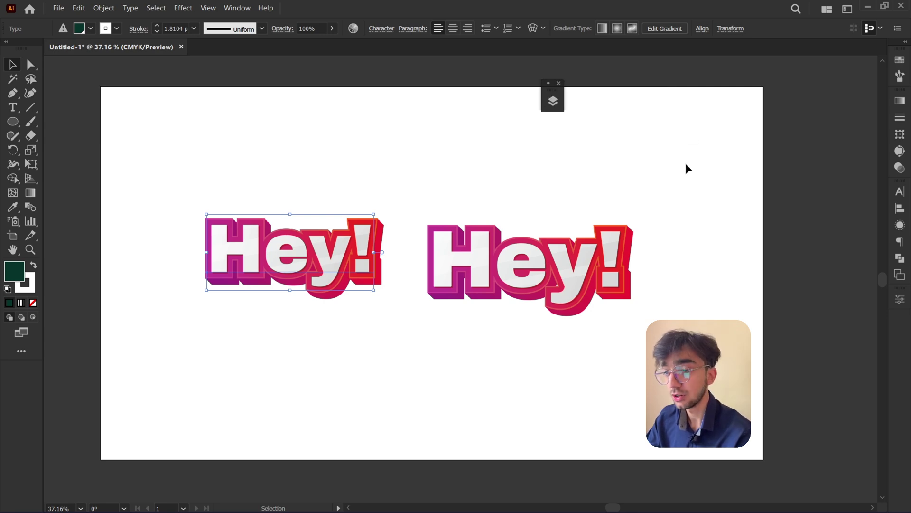
click(707, 239)
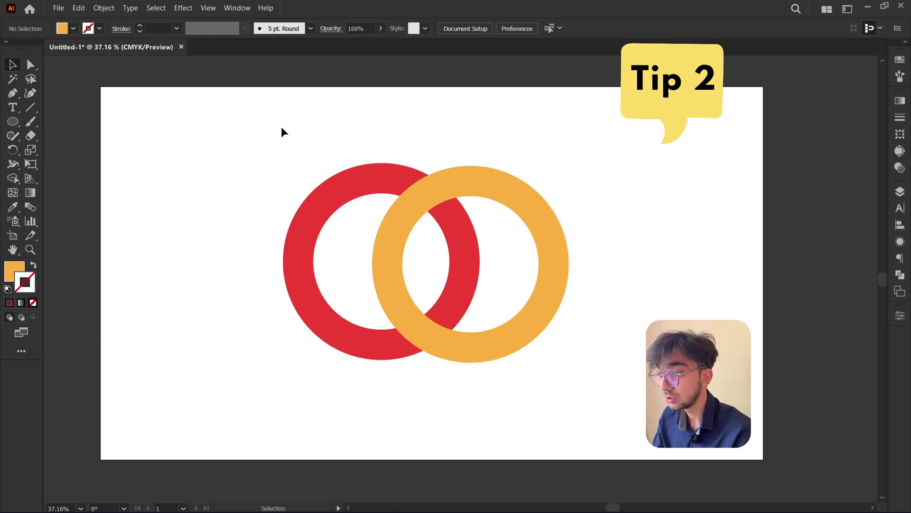
Select both rings and apply Object > Intertwine > Make.
drag(505, 318, 580, 393)
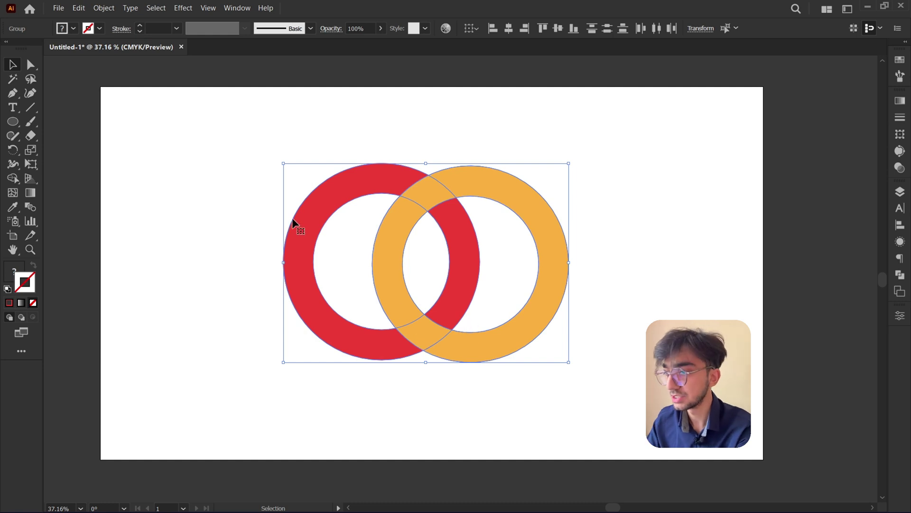
click(104, 8)
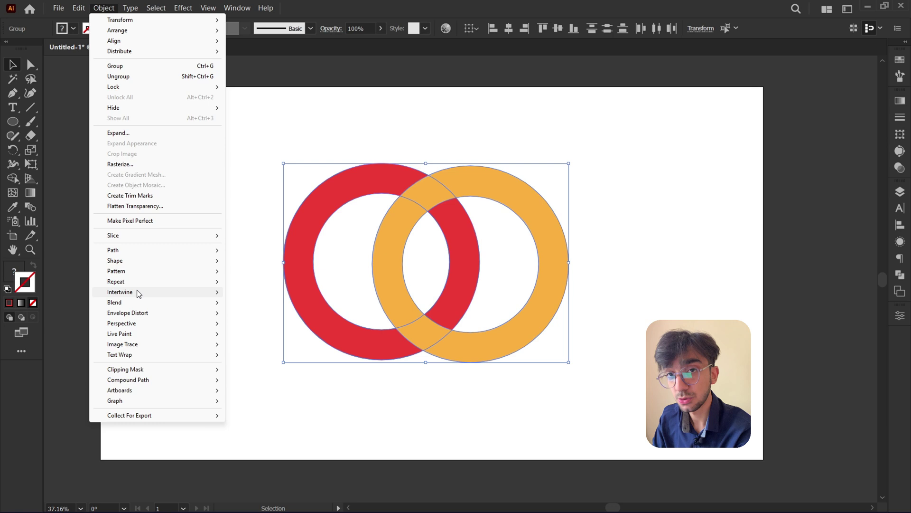
click(248, 292)
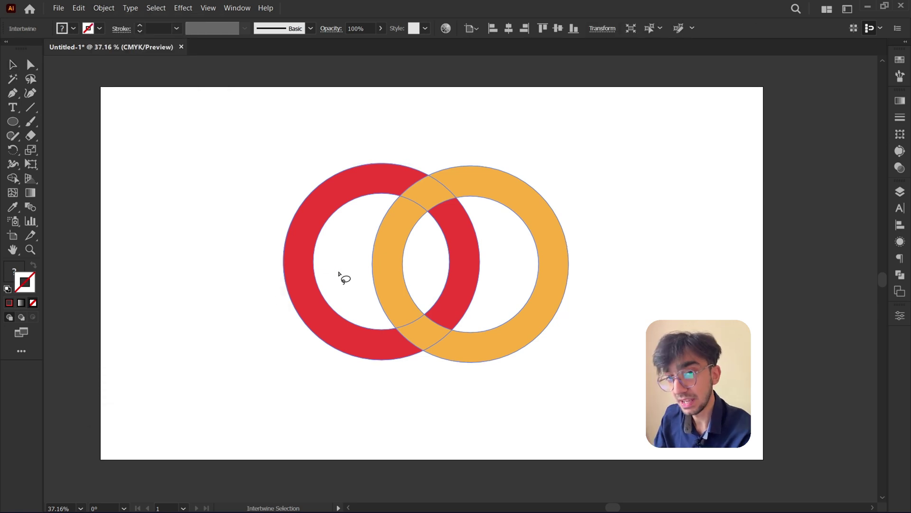
Flip the top and bottom overlaps so the red ring passes over the orange.
click(432, 192)
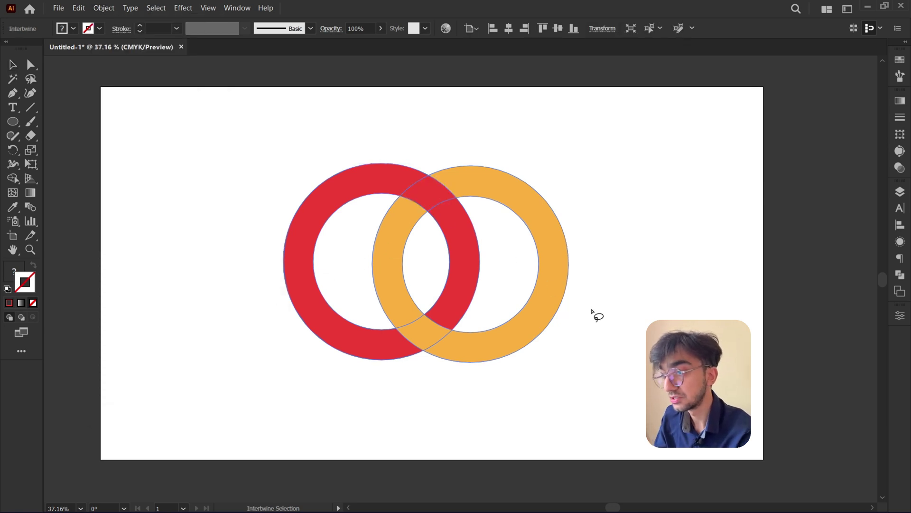
click(438, 335)
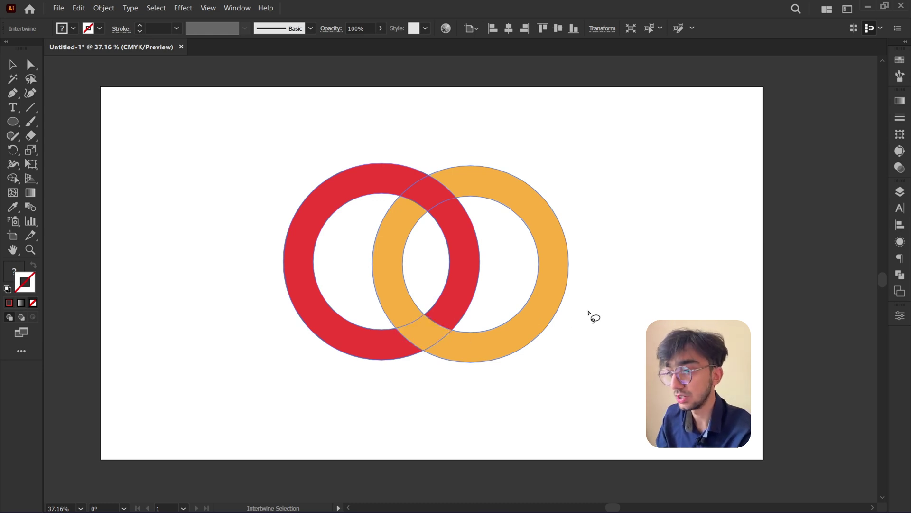
key(Escape)
click(643, 260)
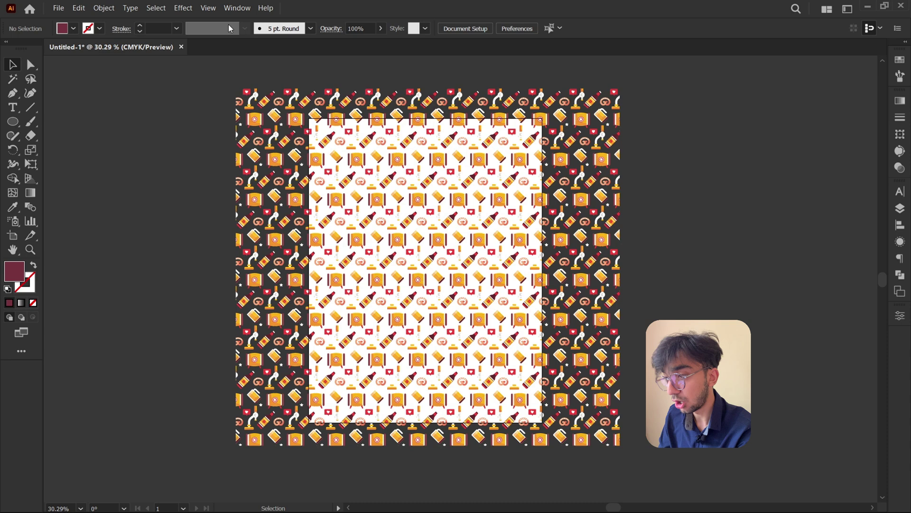
Turn on View > Trim View to hide artwork beyond the artboard.
click(208, 8)
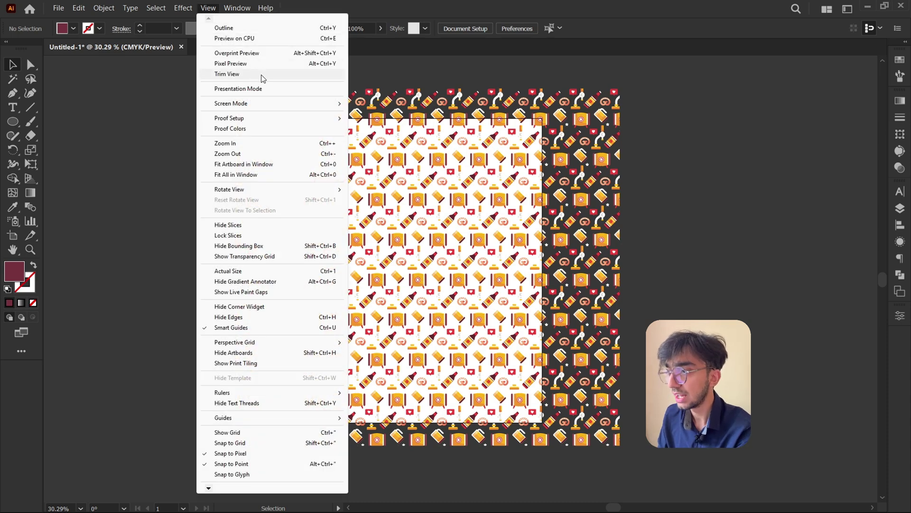
click(227, 75)
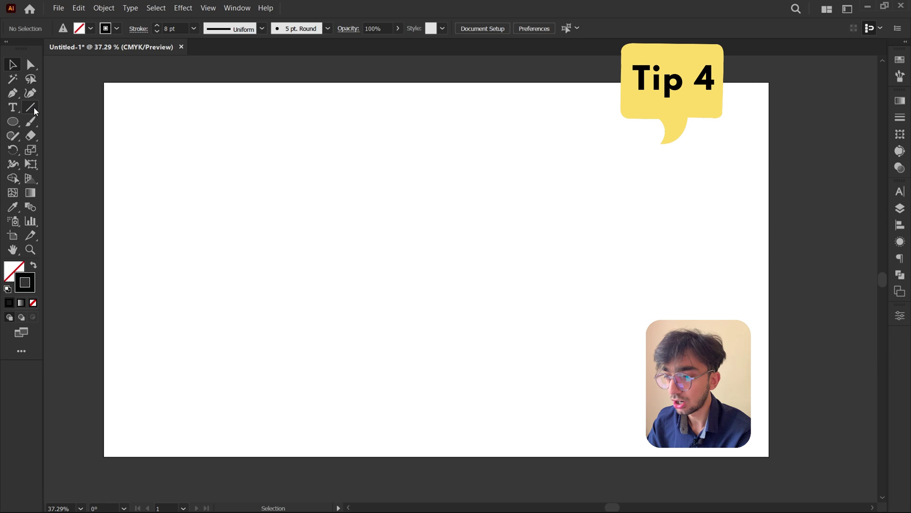
Draw a quarter-circle arc with the Arc Tool, flipping its curve with F.
click(34, 107)
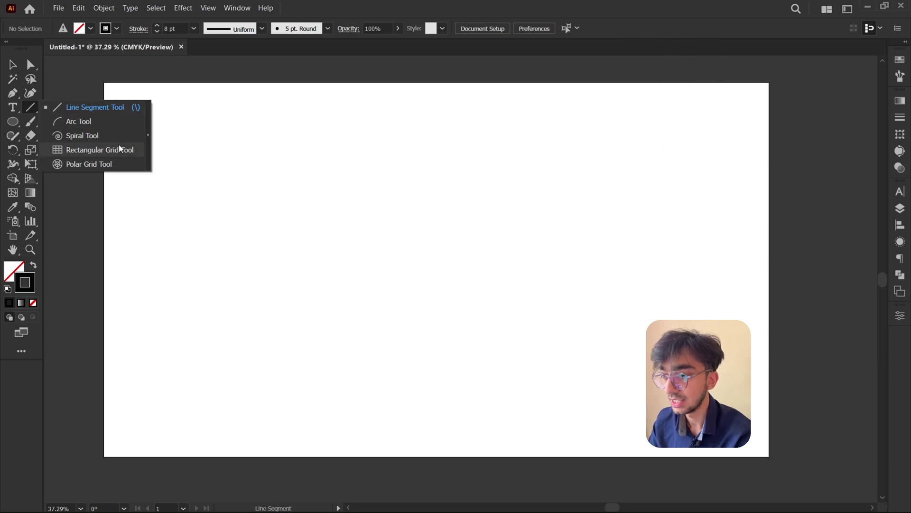
click(79, 121)
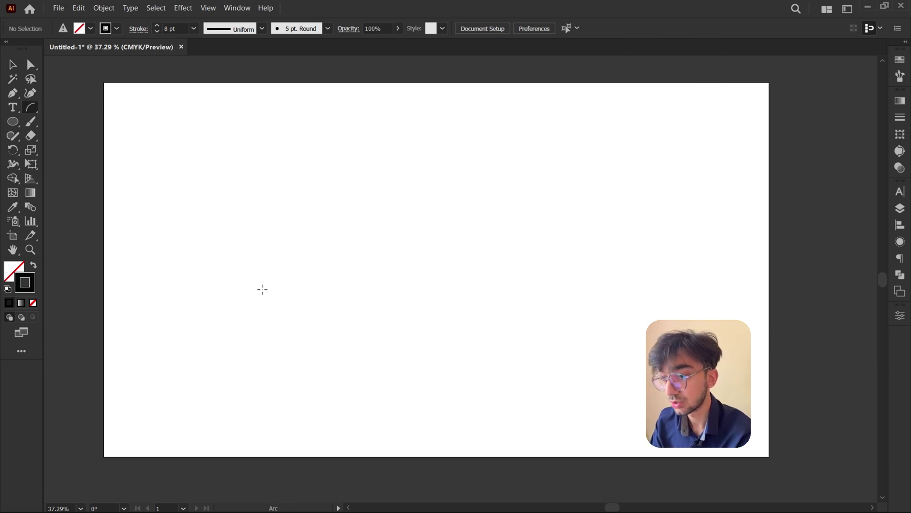
drag(324, 346, 524, 134)
key(f)
key(f)
key(f)
key(f)
key(f)
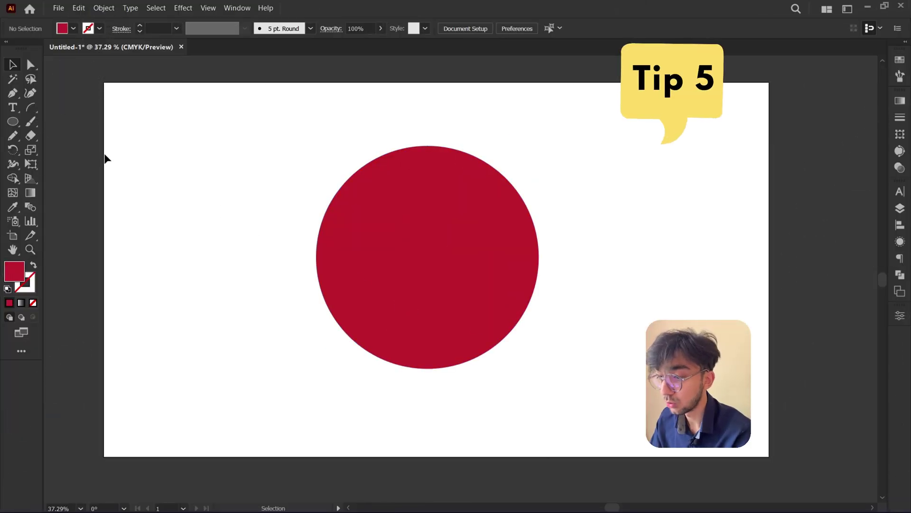
Cut the red circle along a freehand wavy line with the Knife Tool.
drag(31, 136, 31, 137)
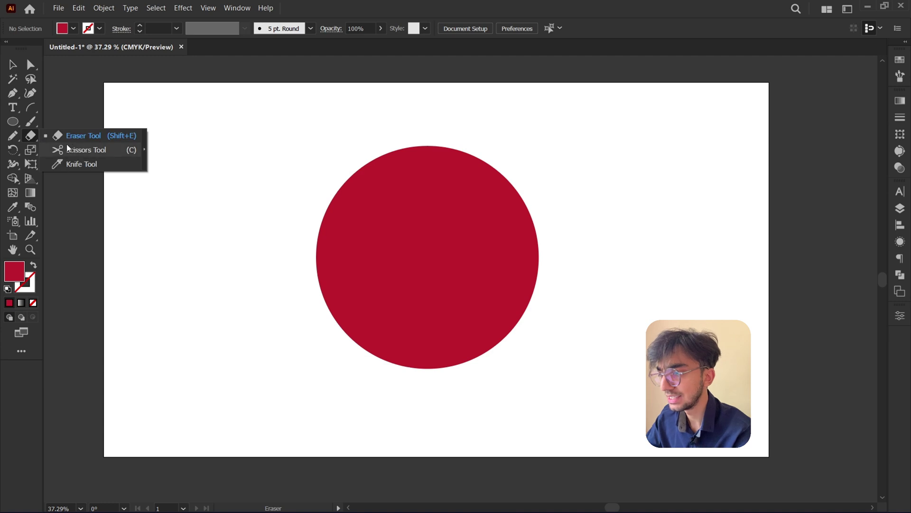
click(89, 164)
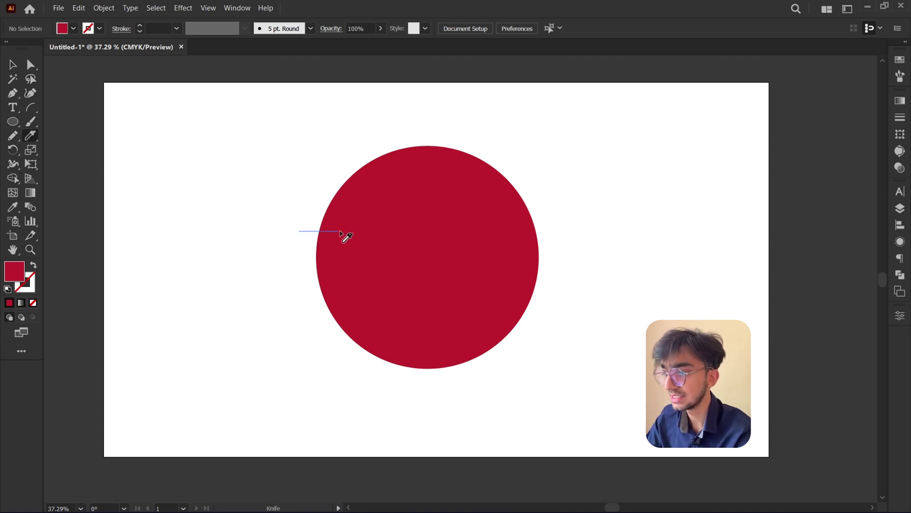
drag(525, 235, 655, 265)
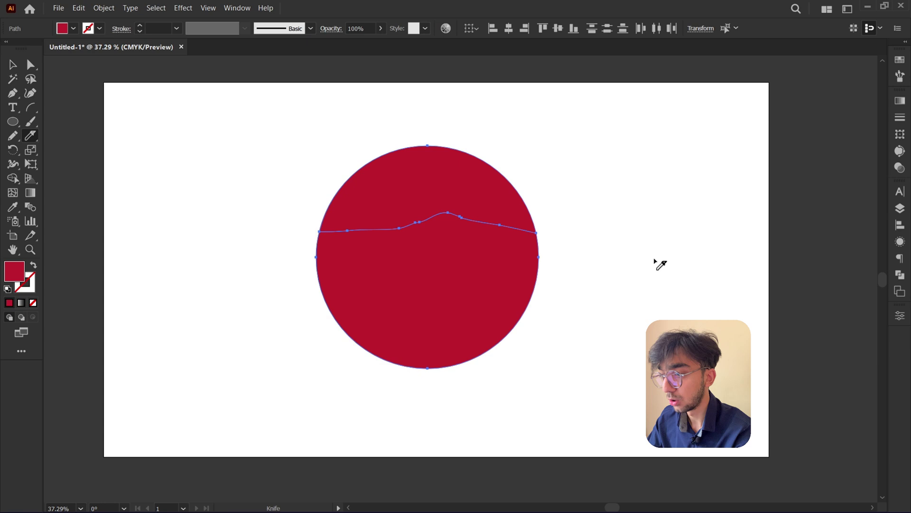
click(656, 265)
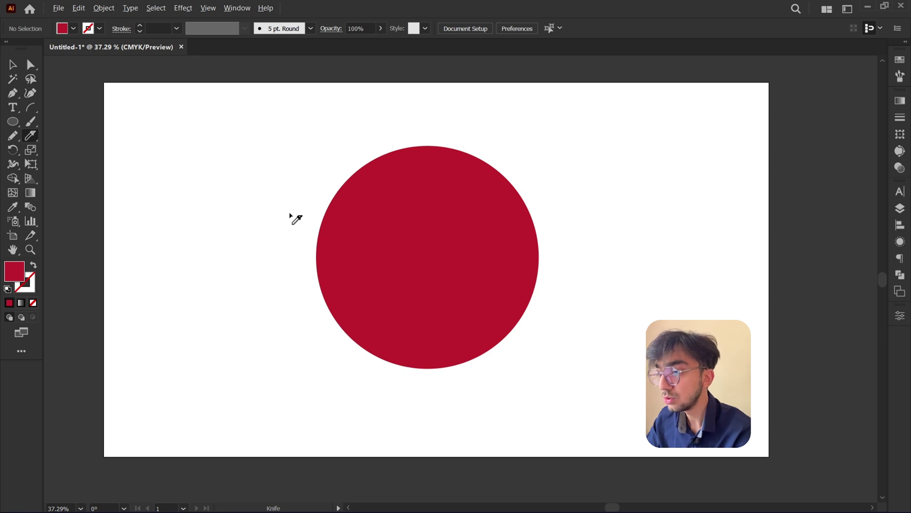
Slice the circle with straight horizontal and vertical Alt+Shift knife cuts.
drag(291, 214, 514, 221)
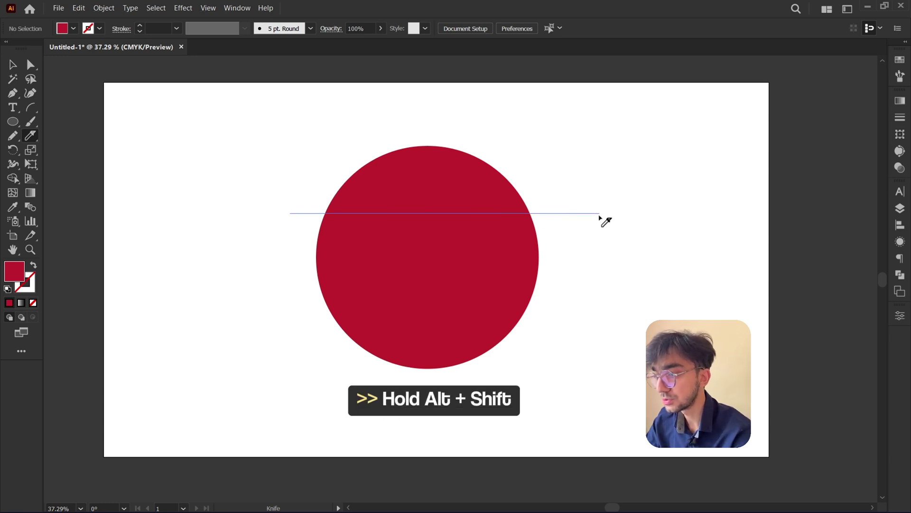
drag(604, 217, 601, 219)
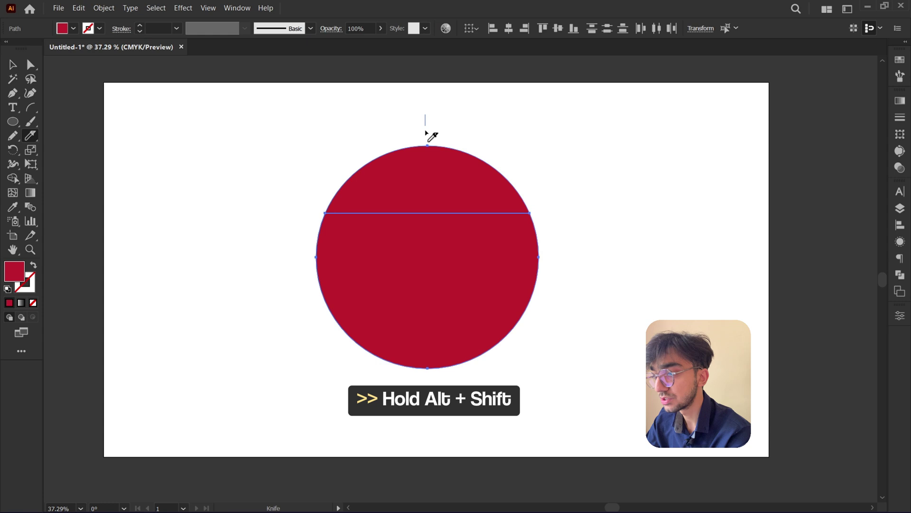
drag(439, 362, 441, 400)
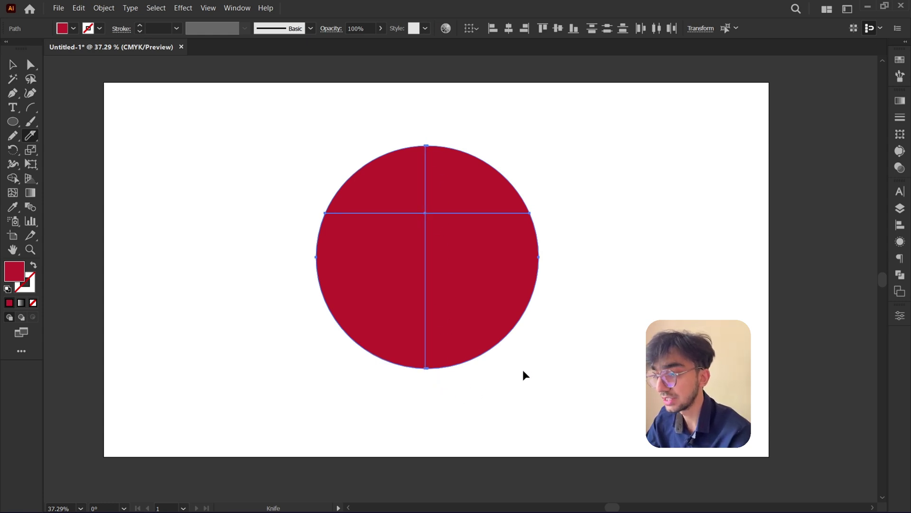
Drag the four cut pieces apart with the Selection Tool.
key(v)
click(529, 328)
mouse_move(427, 288)
mouse_down()
mouse_move(449, 307)
mouse_move(388, 309)
mouse_up()
drag(383, 191, 345, 191)
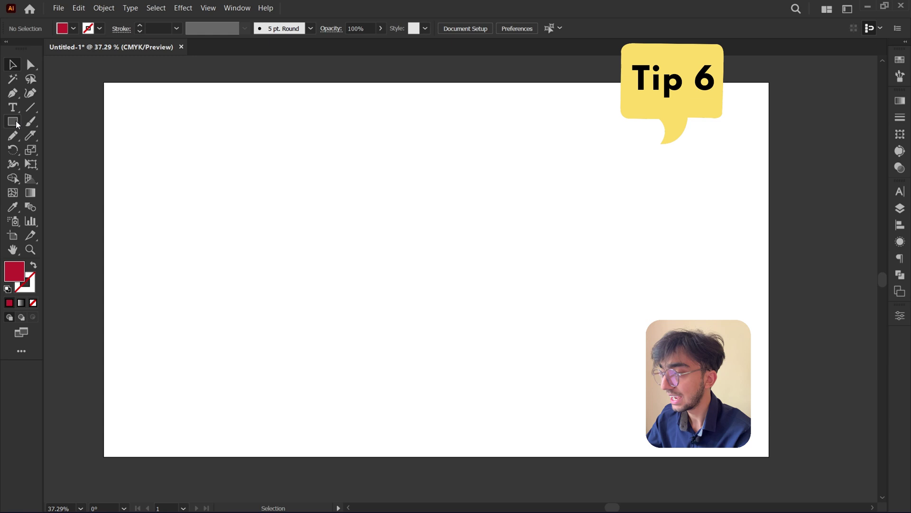
Draw a many-pointed red star, adding points with the Up and Down arrows.
click(16, 120)
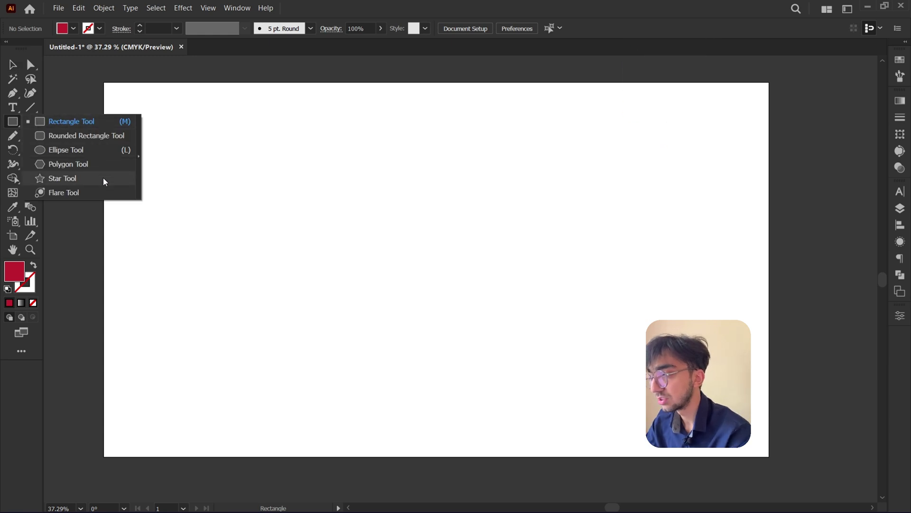
click(62, 178)
mouse_move(365, 213)
mouse_down()
mouse_move(468, 287)
mouse_move(504, 262)
mouse_move(475, 271)
mouse_up()
key(Up)
key(Up)
key(Up)
key(Up)
key(Up)
key(Up)
key(Up)
key(Down)
key(Down)
key(Down)
key(Down)
key(Down)
key(Up)
key(Up)
key(Up)
key(Up)
key(Up)
key(Up)
key(Up)
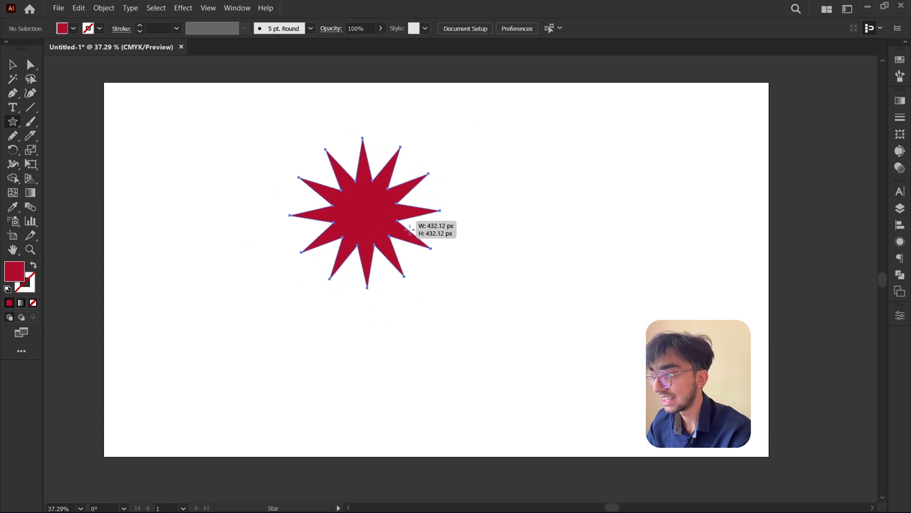
mouse_move(475, 272)
mouse_down()
mouse_move(466, 283)
mouse_move(450, 255)
mouse_up()
Move the star down and to the right, then deselect it.
key(v)
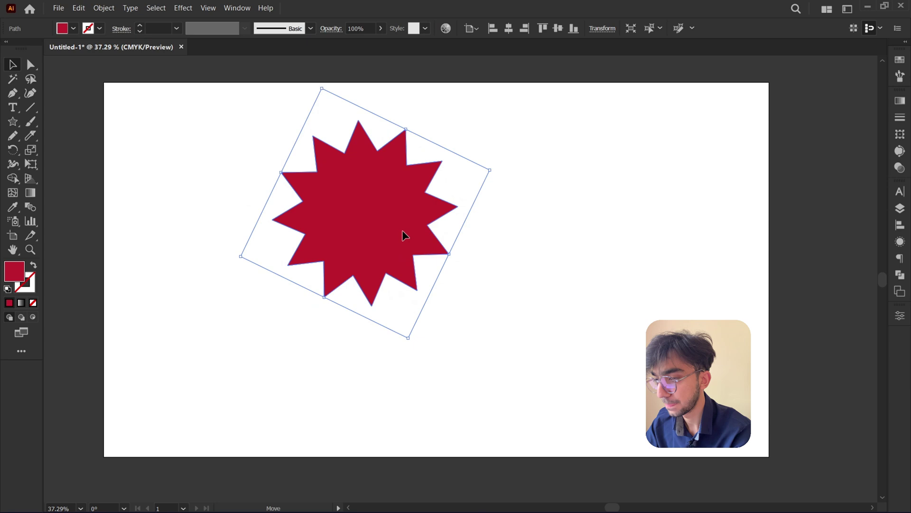
drag(403, 230, 450, 263)
click(575, 295)
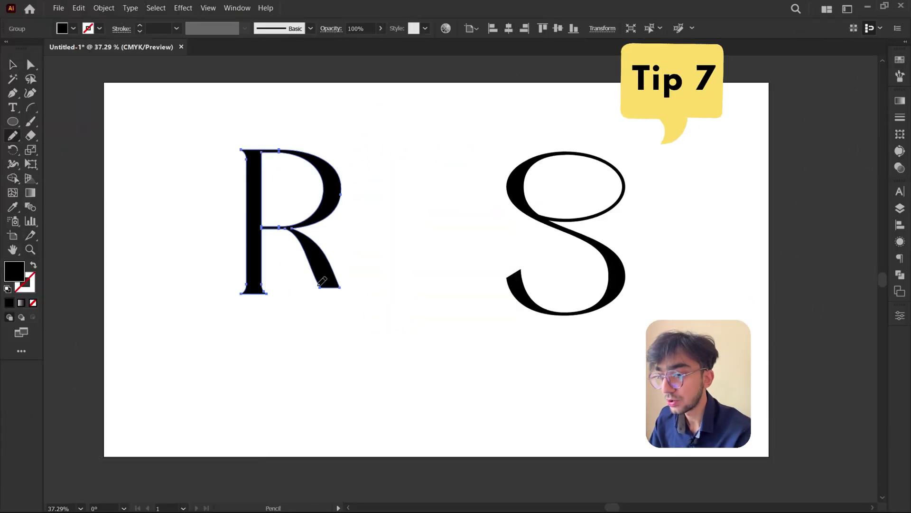
Pencil a long sweeping tail onto the R's leg.
drag(325, 288, 370, 304)
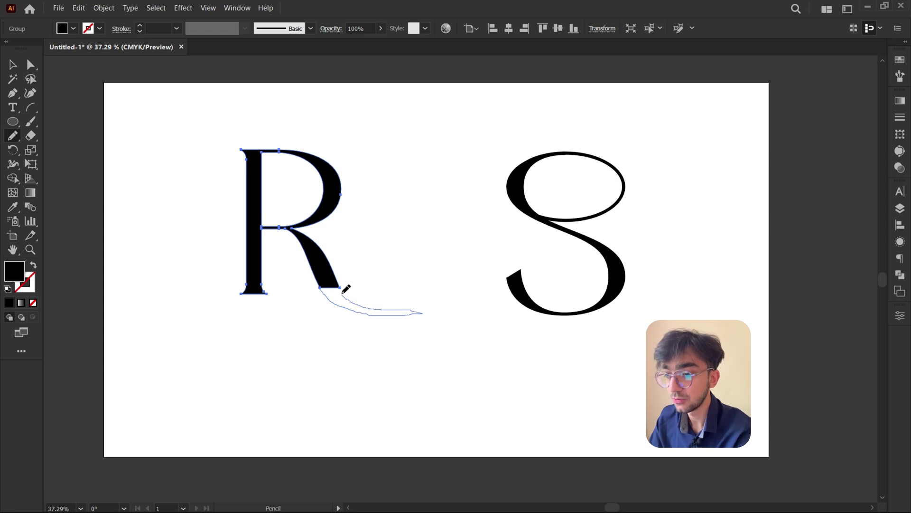
key(v)
click(450, 280)
Select the S and pencil its lower end into an inward curl.
click(524, 308)
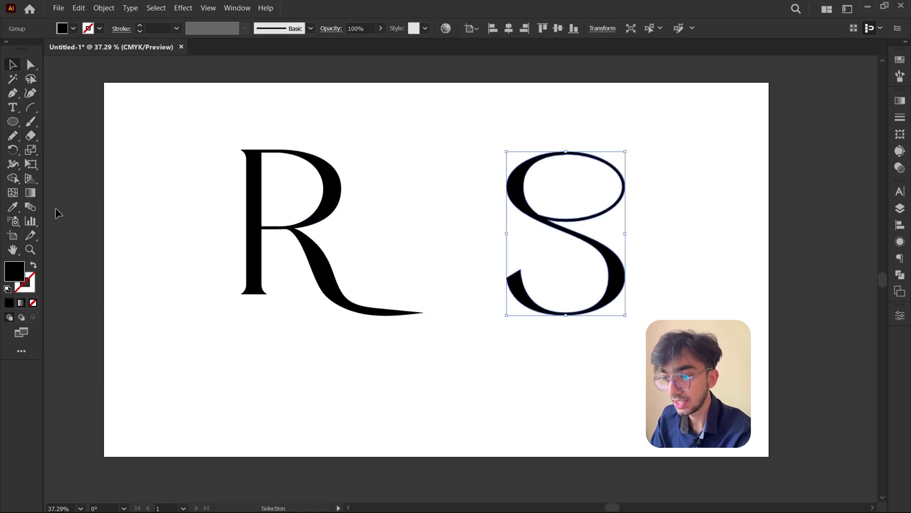
key(n)
mouse_move(512, 274)
mouse_down()
mouse_move(538, 255)
mouse_move(518, 248)
mouse_move(511, 265)
mouse_up()
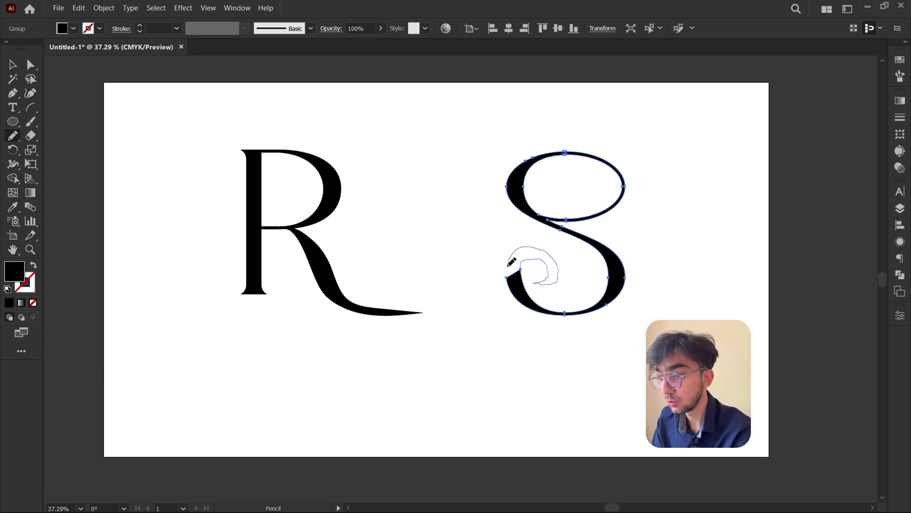